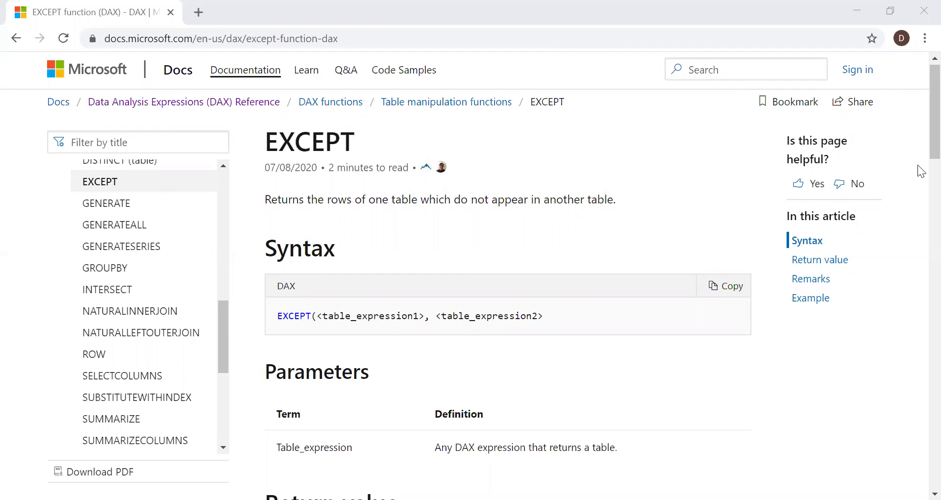
Read the EXCEPT page's Syntax, Parameters and Remarks, then return to the pbi_file_55_except model.
scroll(304, 251, down, 1)
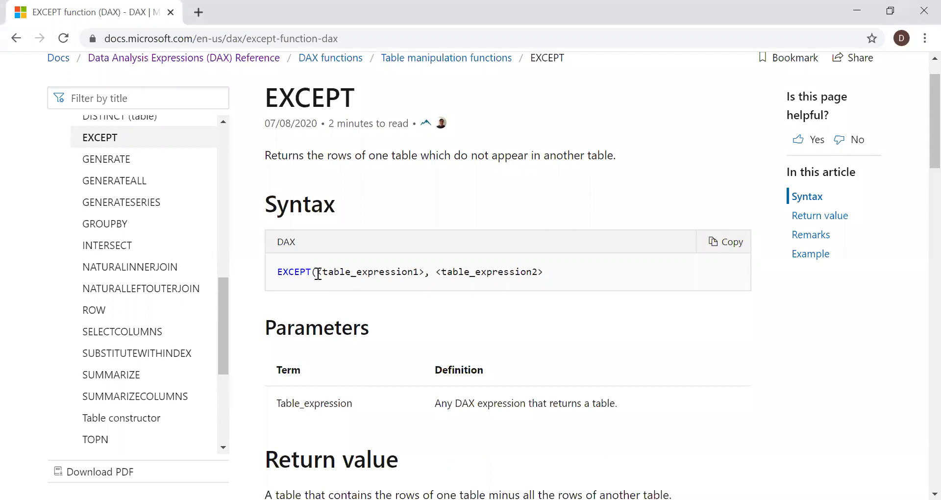
drag(296, 408, 348, 410)
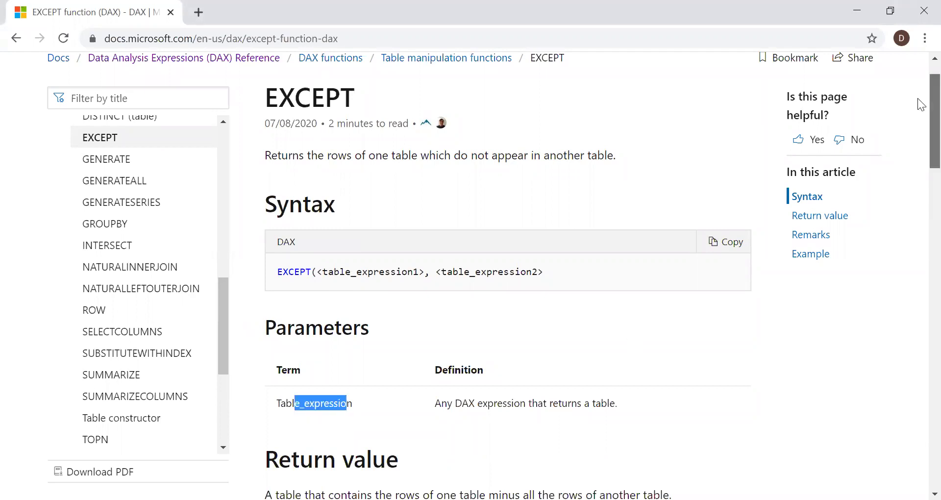
scroll(920, 110, down, 2)
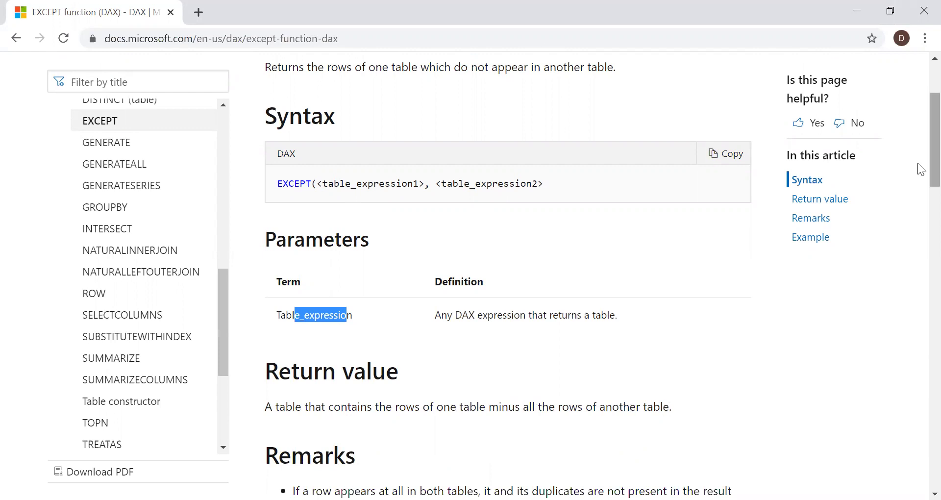
scroll(921, 169, up, 1)
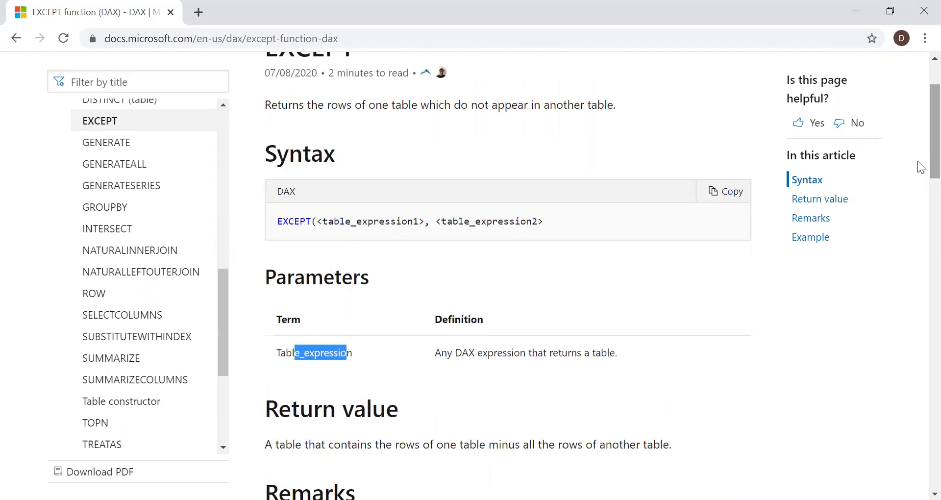
scroll(921, 191, down, 5)
scroll(919, 202, up, 1)
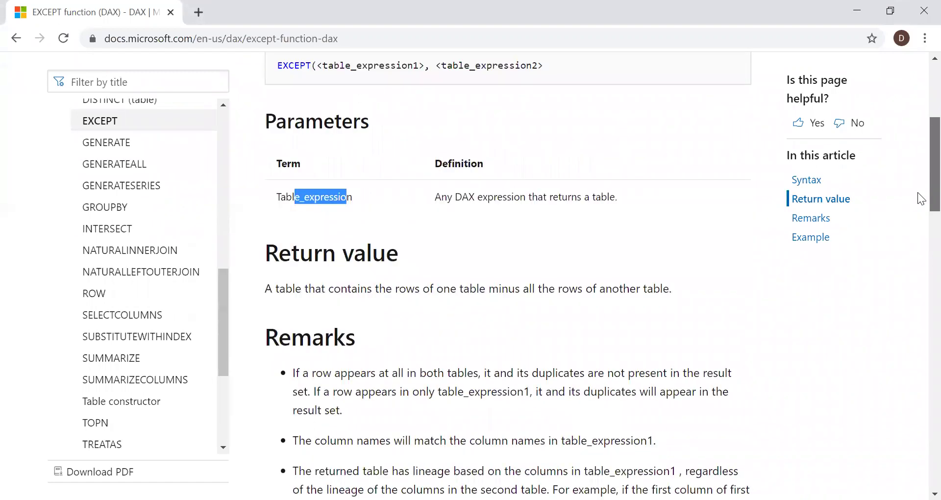
scroll(920, 221, down, 4)
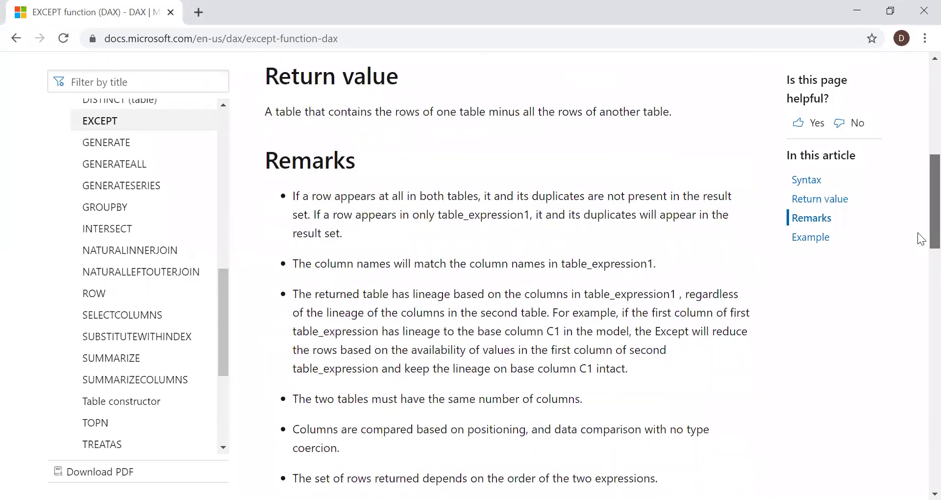
scroll(922, 240, down, 1)
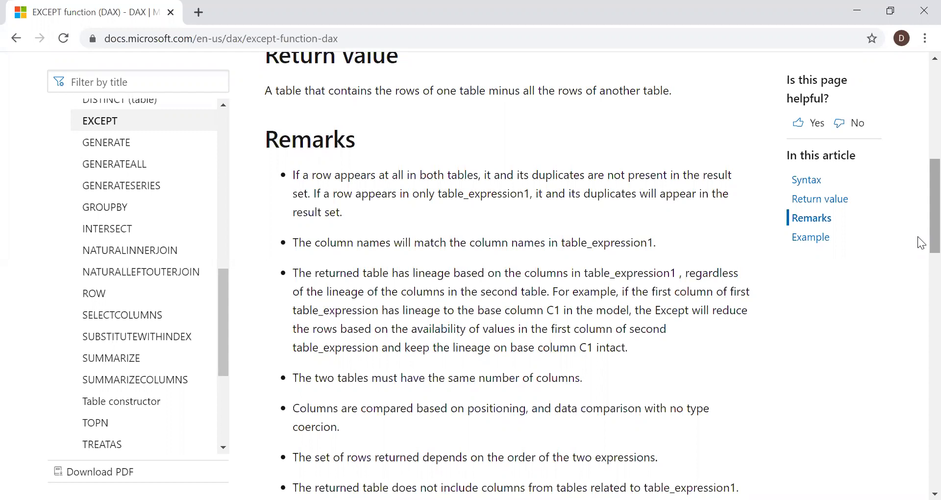
drag(919, 237, 921, 135)
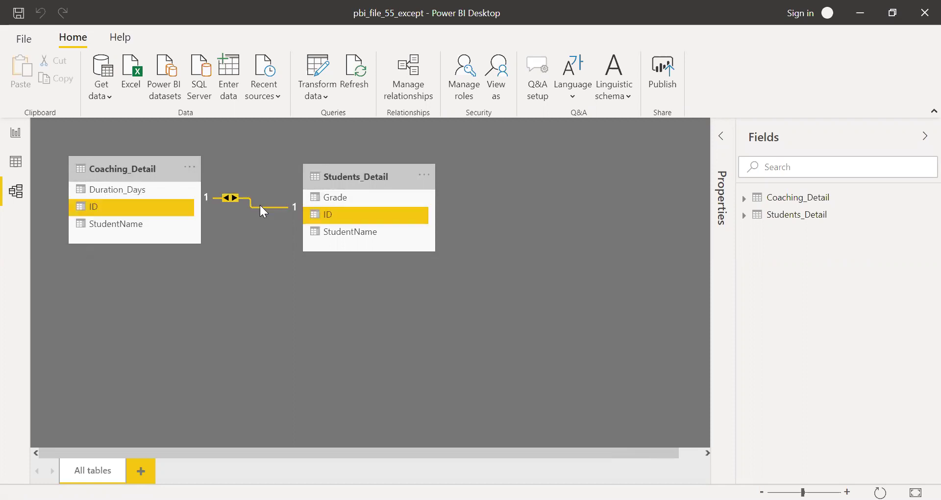
In Data view, compare Coaching_Detail's 6 rows with Students_Detail's 11 rows (IDs 1001–1011).
click(17, 165)
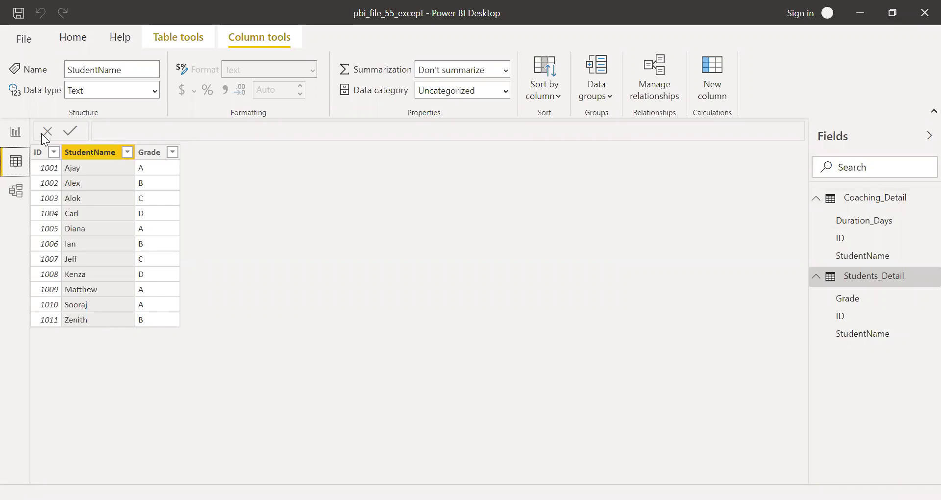
click(867, 205)
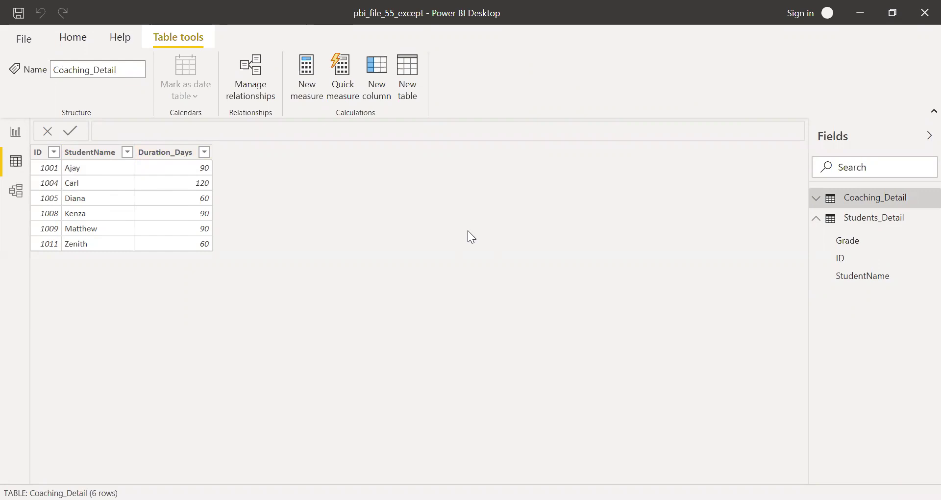
click(860, 219)
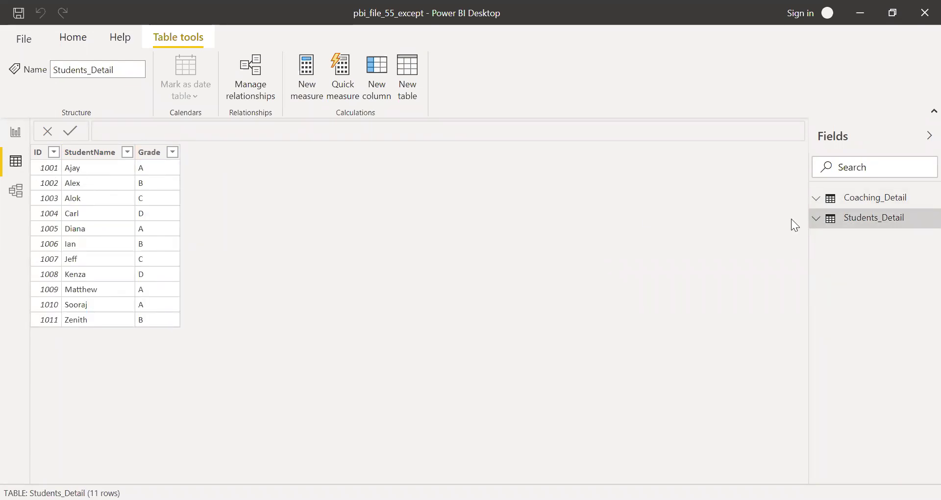
click(854, 199)
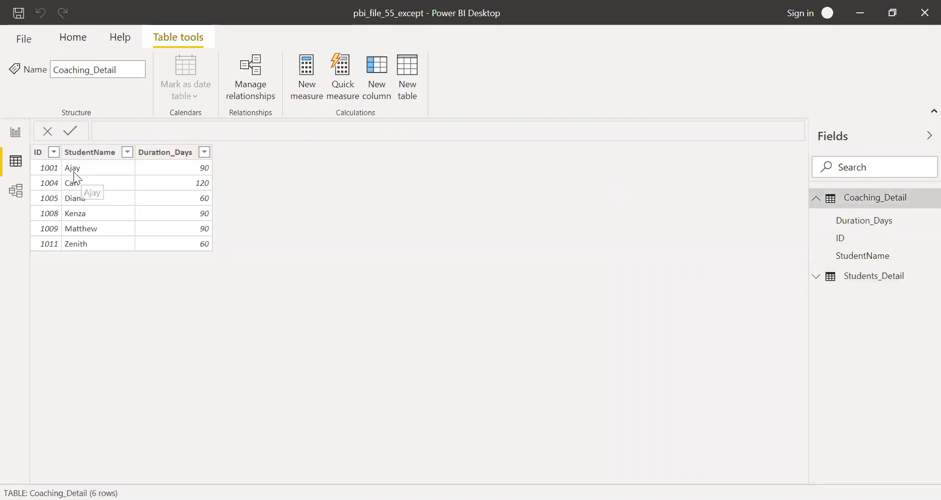
click(889, 279)
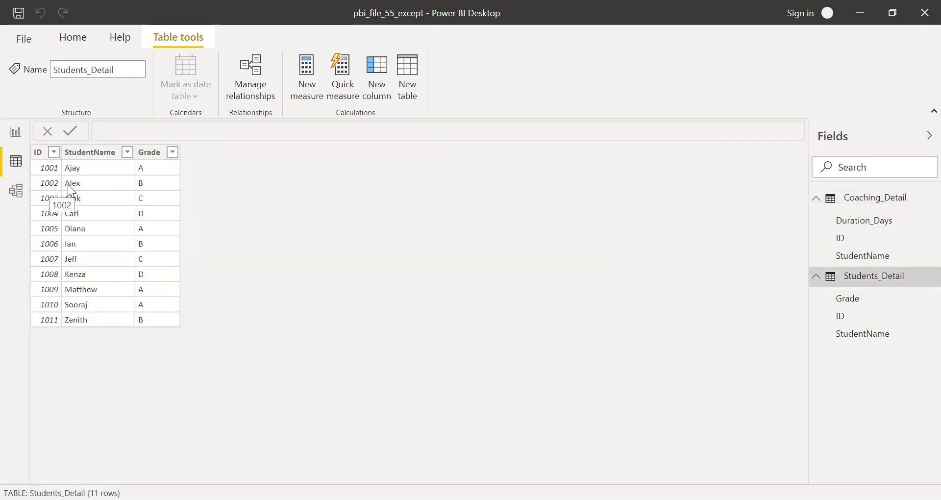
click(863, 198)
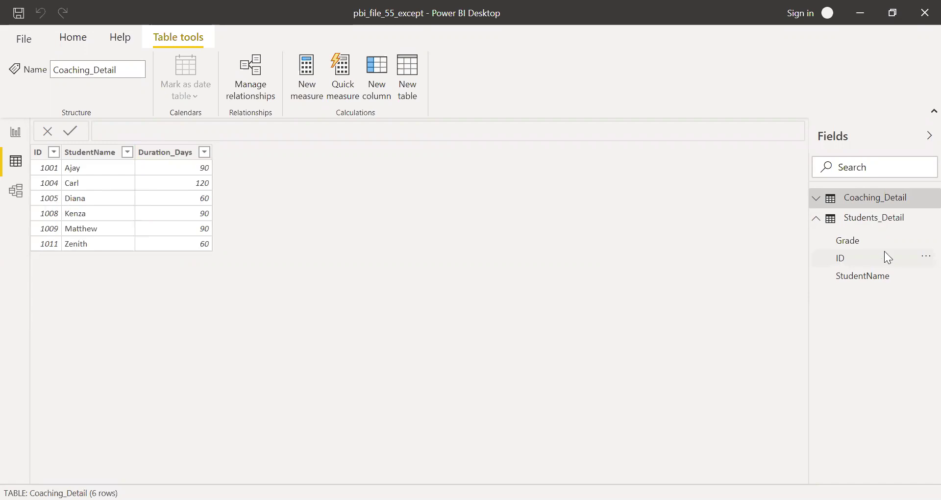
click(859, 223)
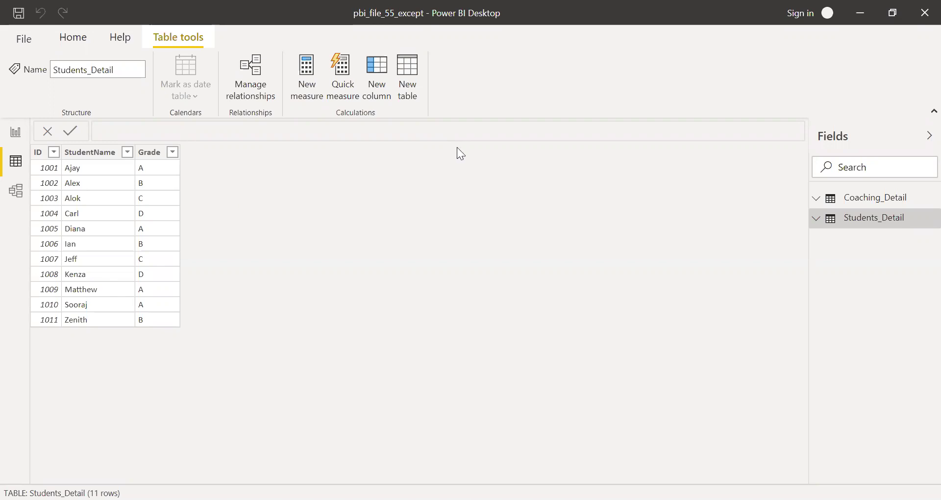
Enter the new calculated table formula except_tbl = EXCEPT(Students_Detail,Coaching_Detail).
click(407, 87)
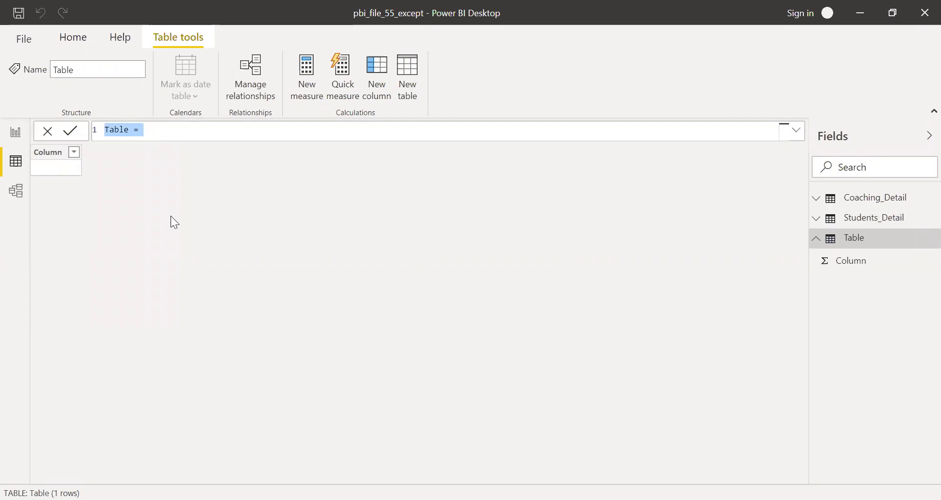
text(except)
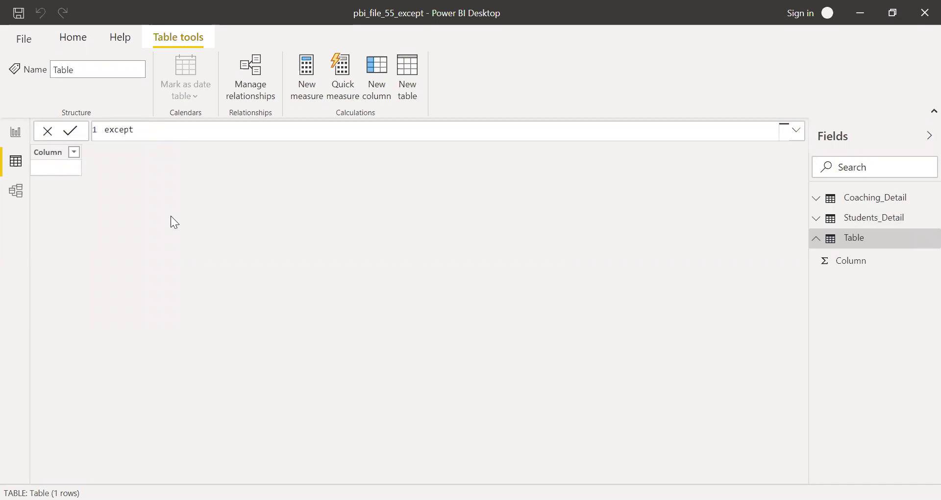
text(_tbl = )
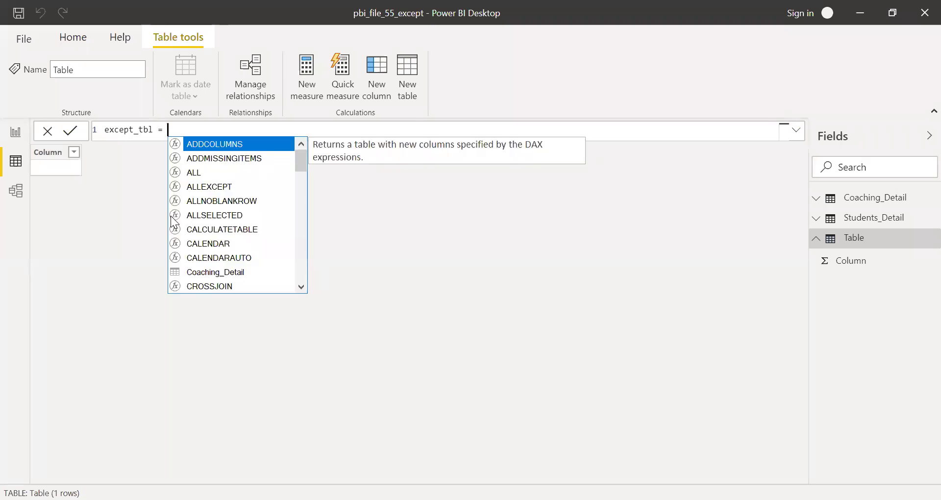
text(exc)
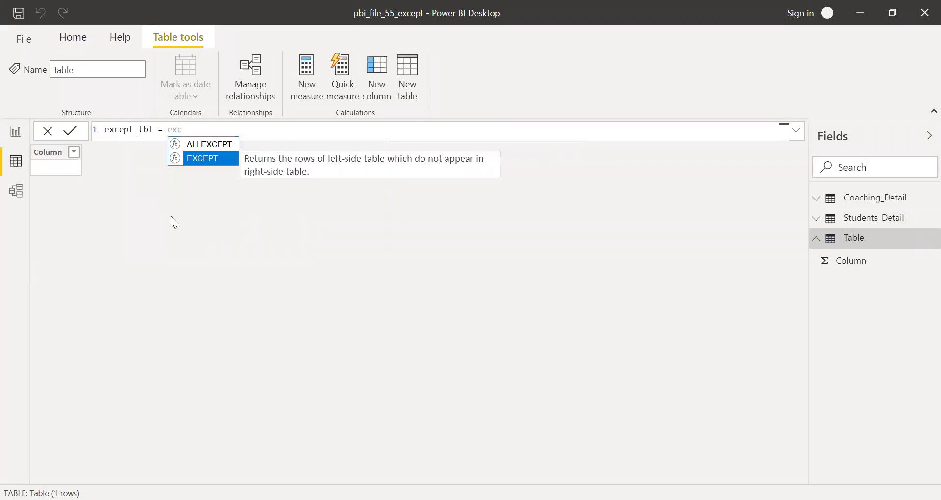
key(Tab)
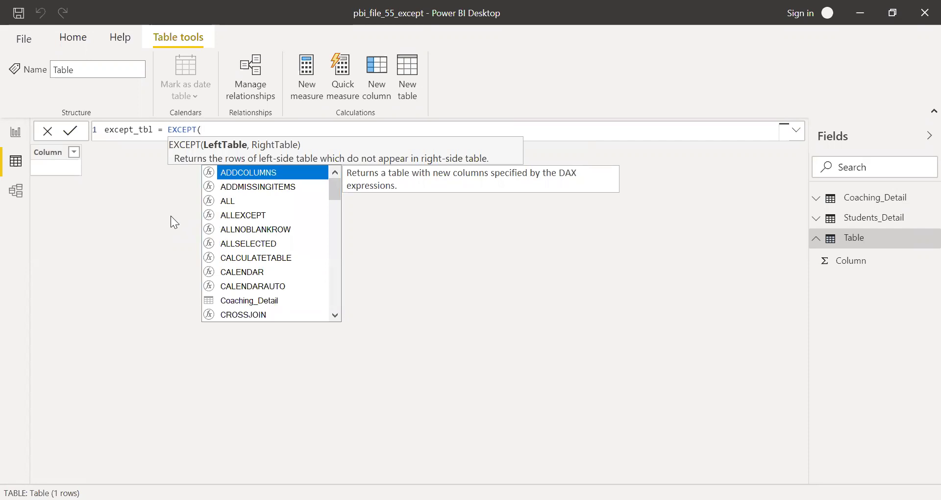
text(st)
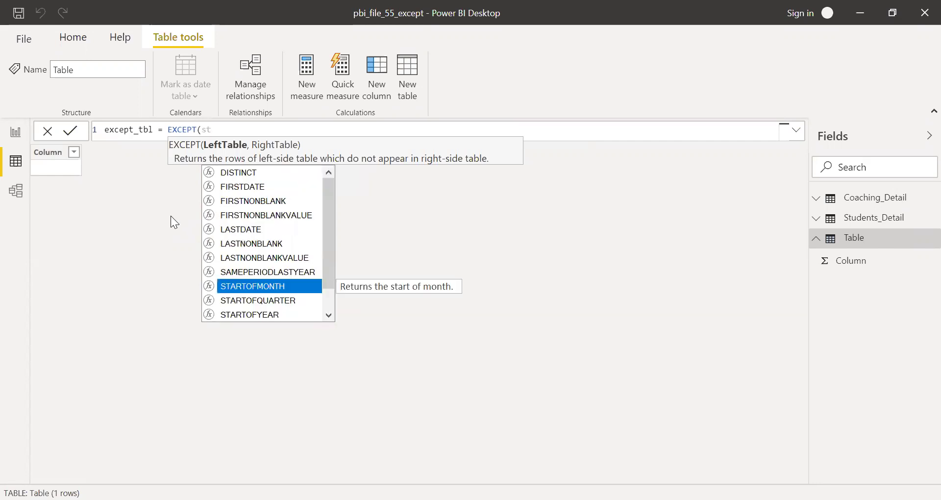
text(u)
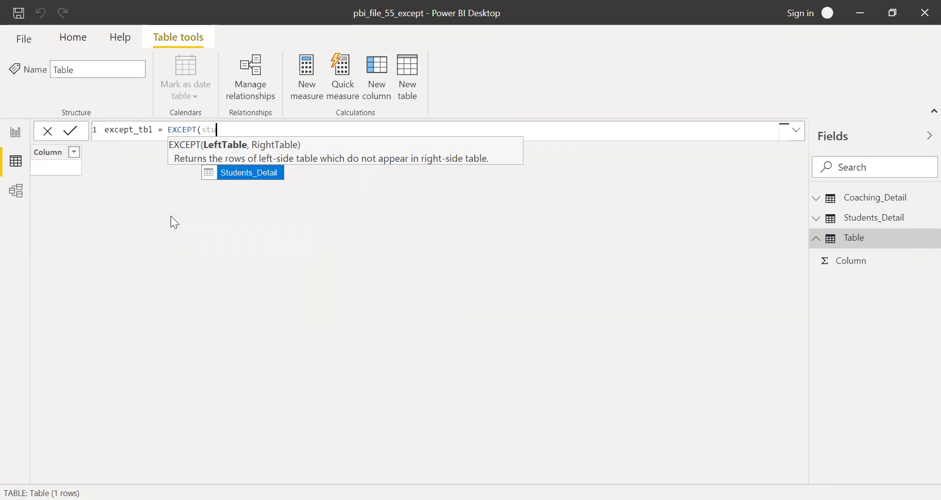
key(Tab)
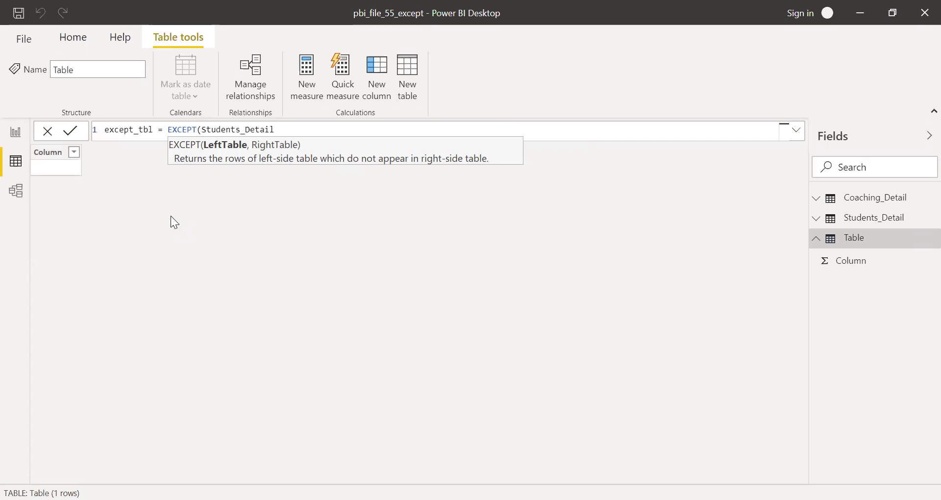
text(,)
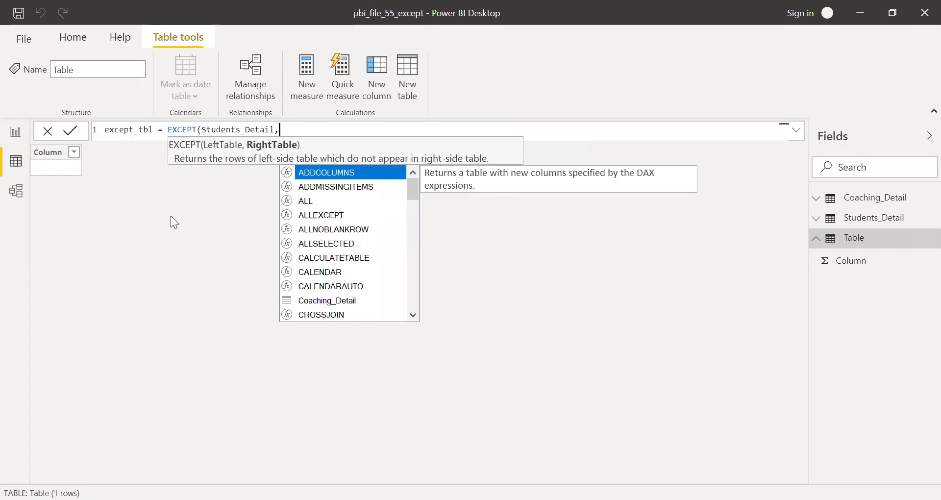
text(co)
key(Tab)
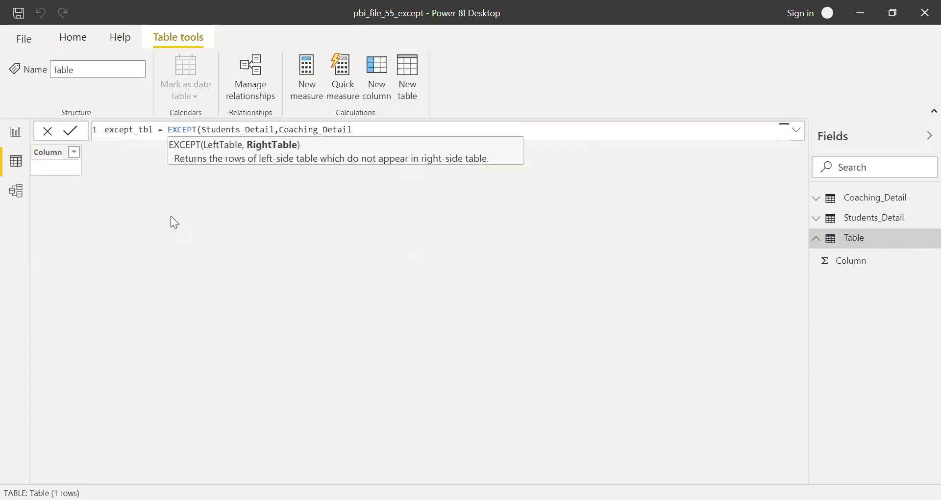
text())
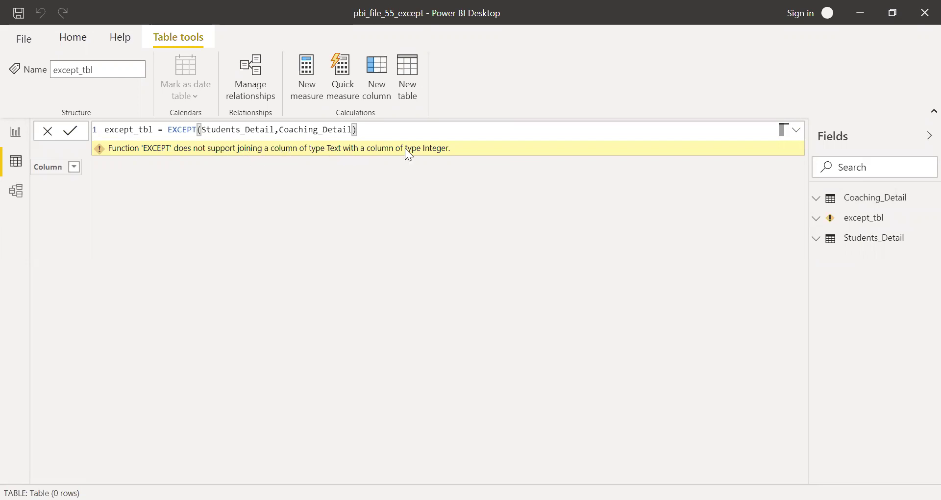
Check the Students_Detail and Coaching_Detail columns to see why except_tbl's column types mismatch.
click(818, 240)
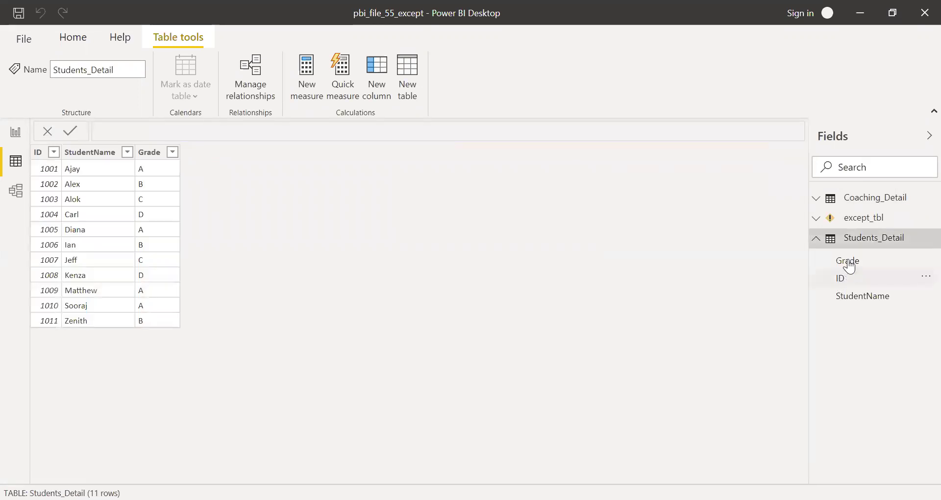
click(817, 198)
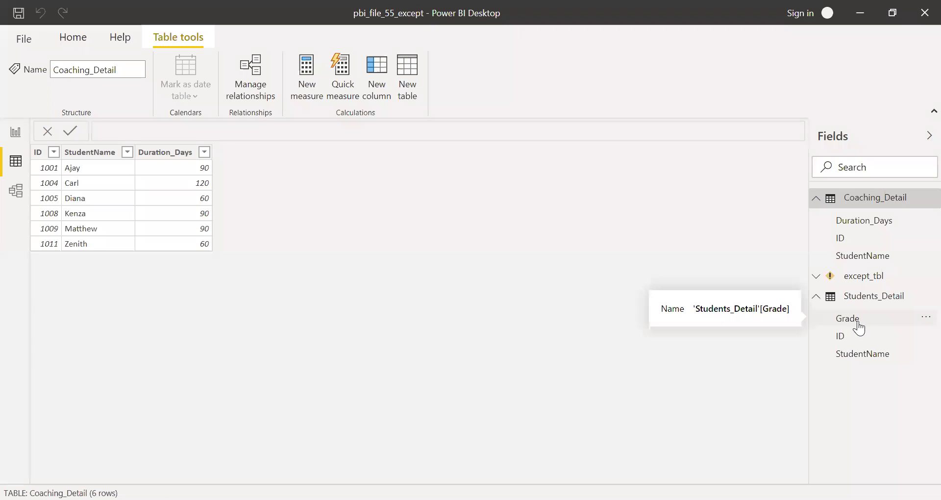
Clear except_tbl's EXCEPT arguments and start a SELECTCOLUMNS call as the first argument.
click(864, 276)
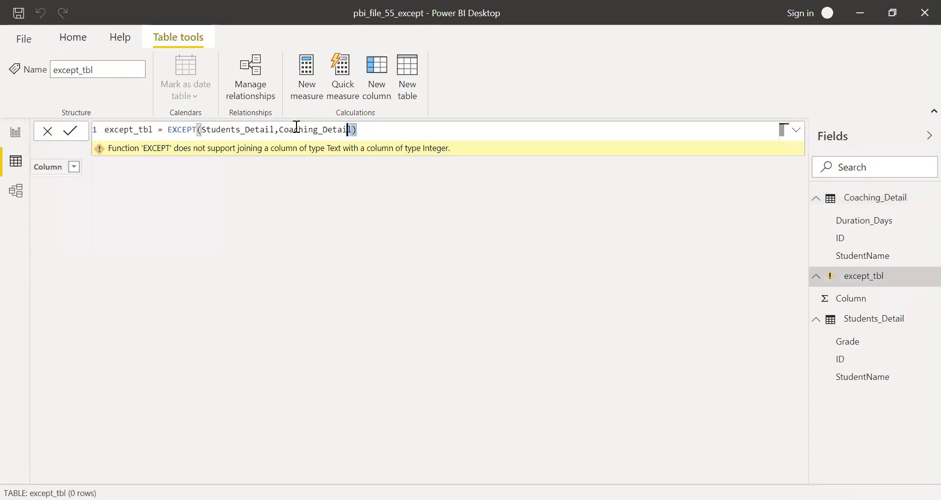
drag(358, 130, 203, 128)
key(BackSpace)
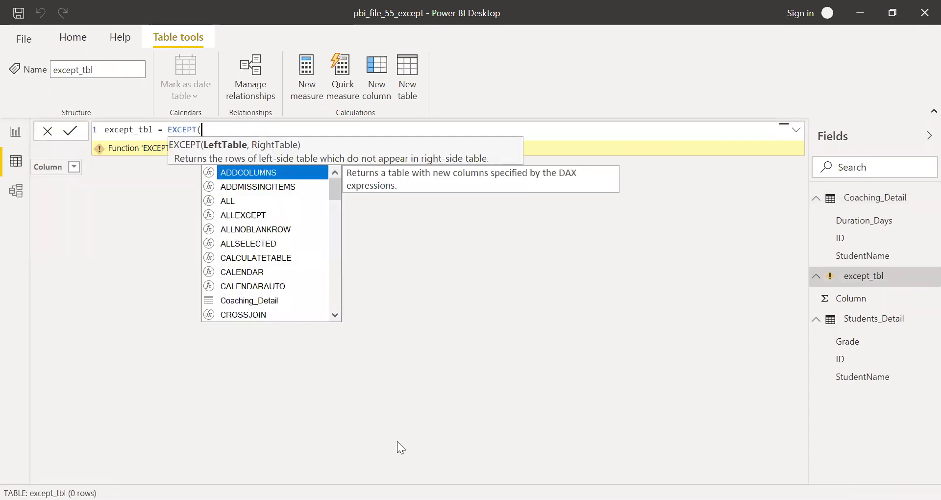
text(sel)
key(Tab)
text(()
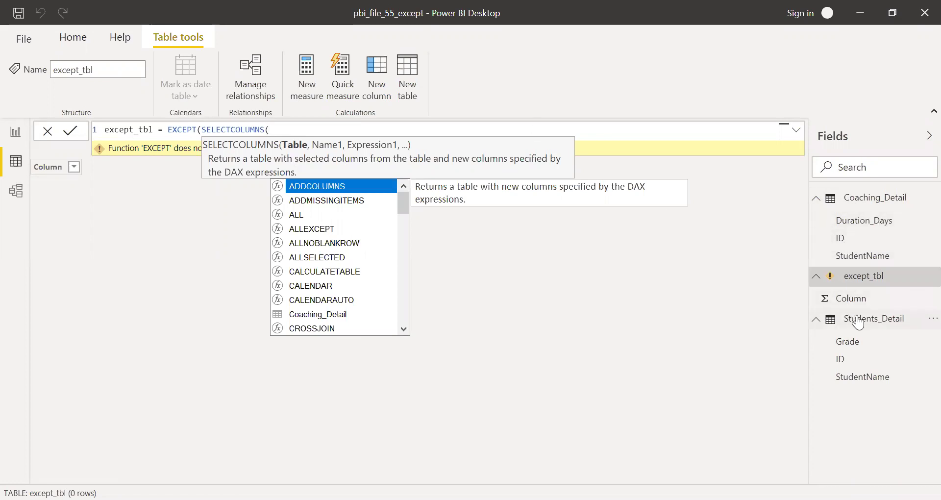
Have SELECTCOLUMNS take Students_Detail with "ID" = Students_Detail[ID] and "StudentName" = Students_Detail[StudentName].
text(stu)
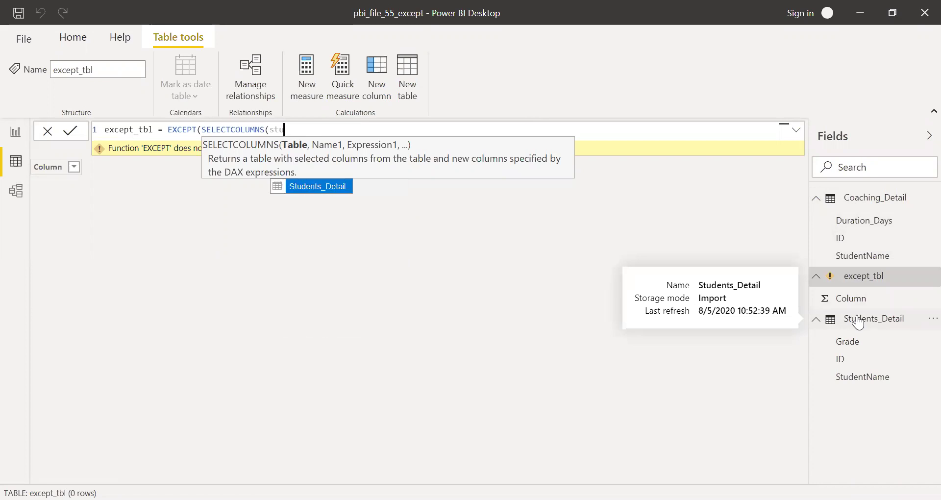
text(dents_Detail,)
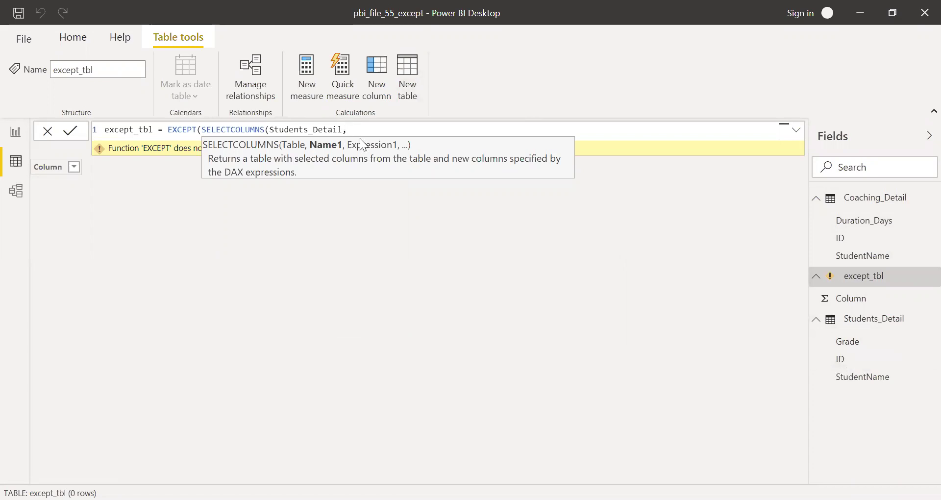
text("ID)
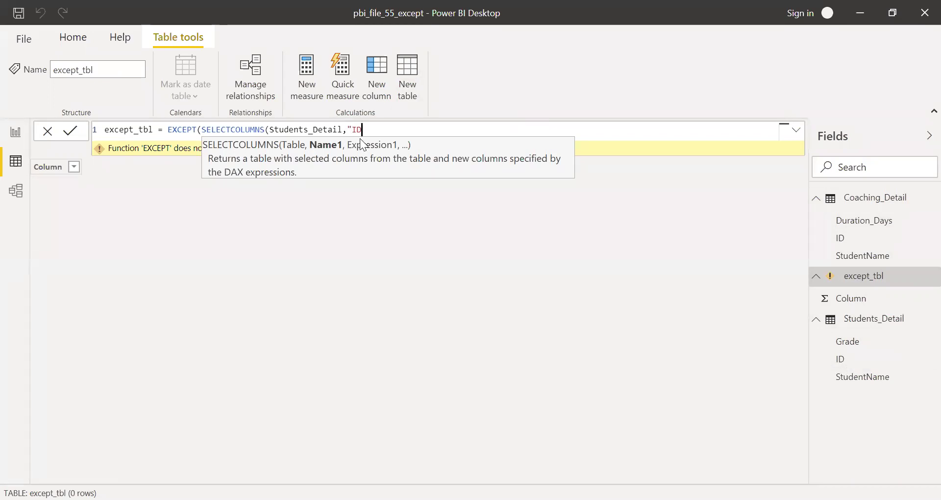
text(",)
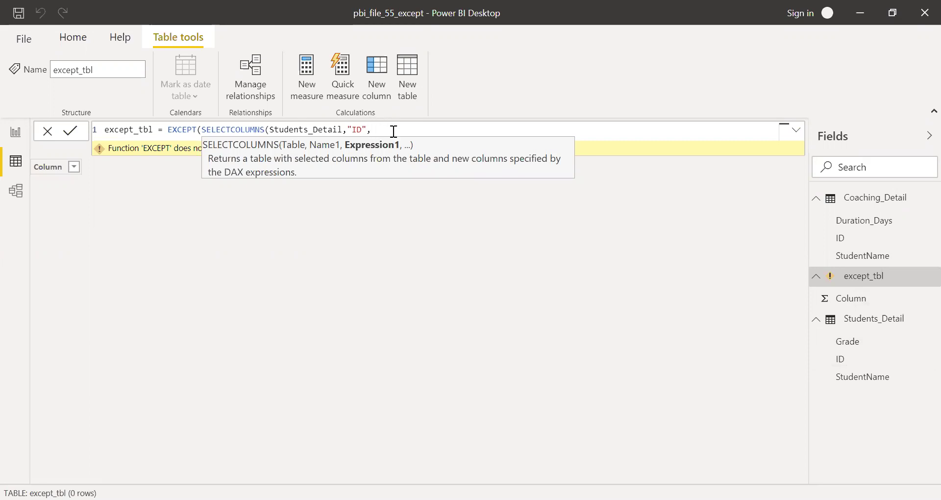
text(id)
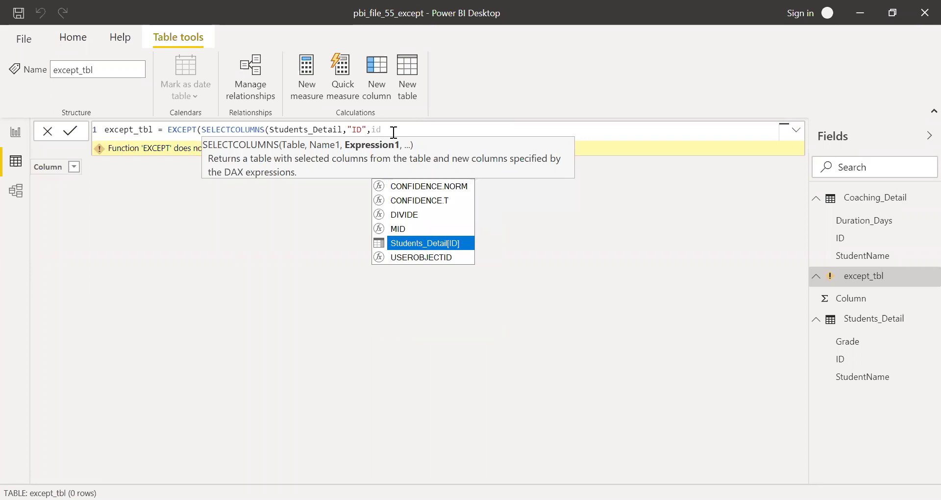
key(Tab)
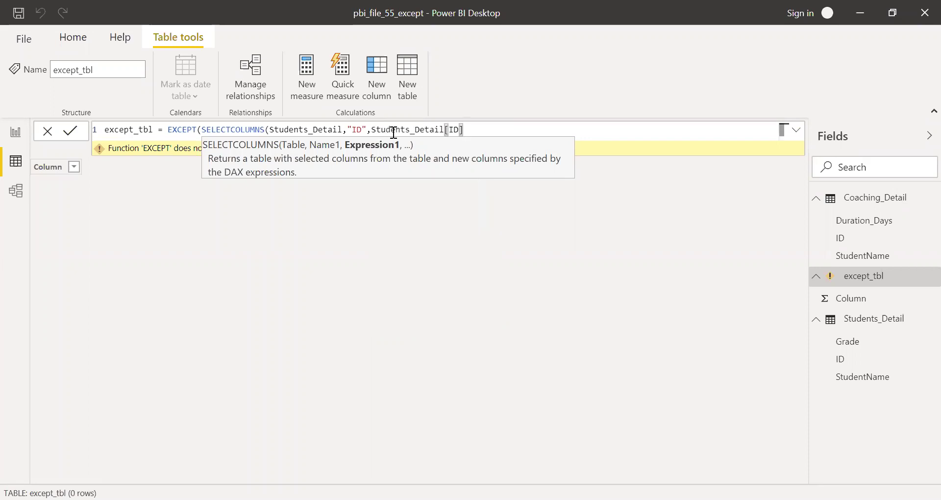
text(,)
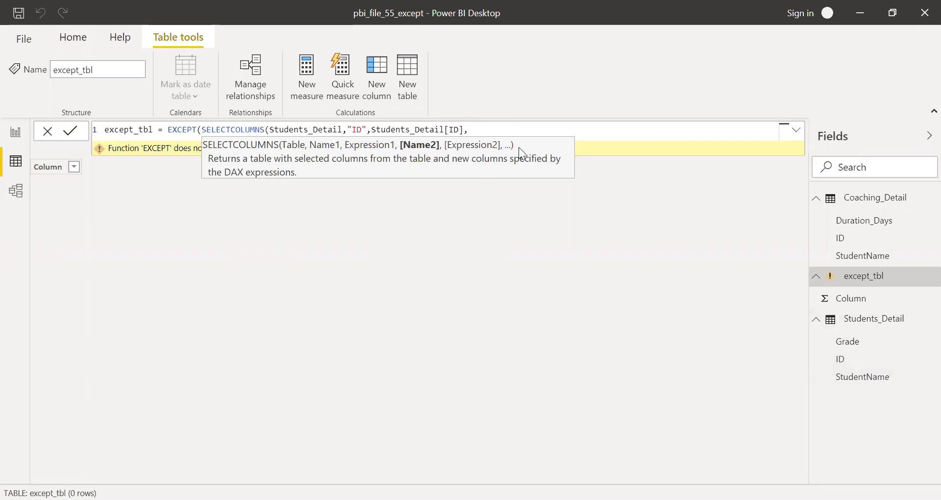
text("StudentName",)
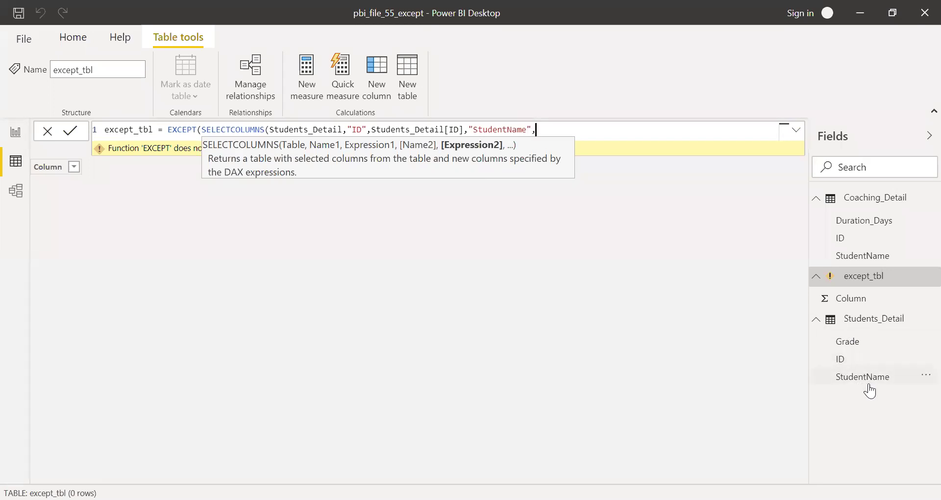
text(stu)
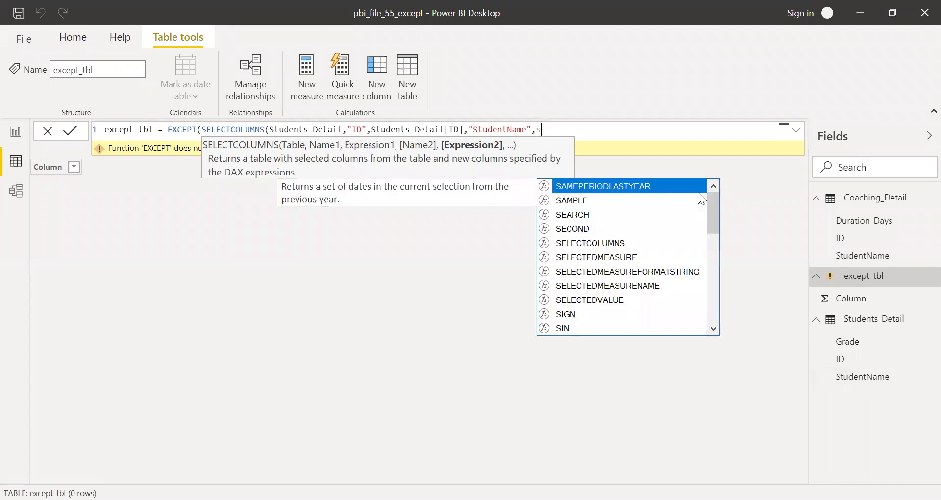
key(Down)
key(Down)
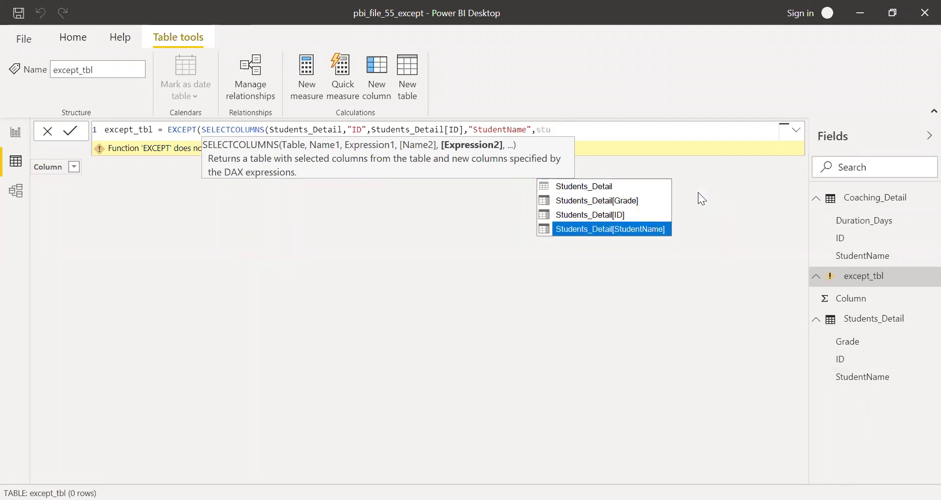
key(Tab)
text())
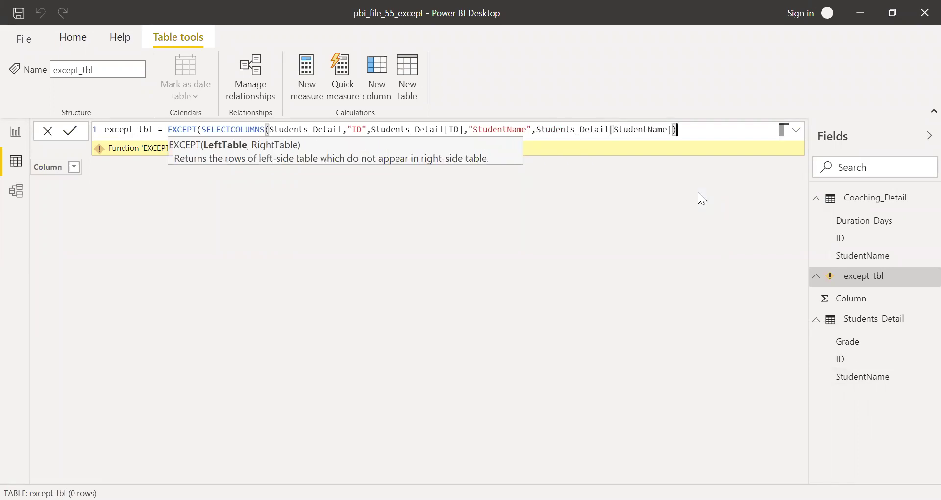
text(,)
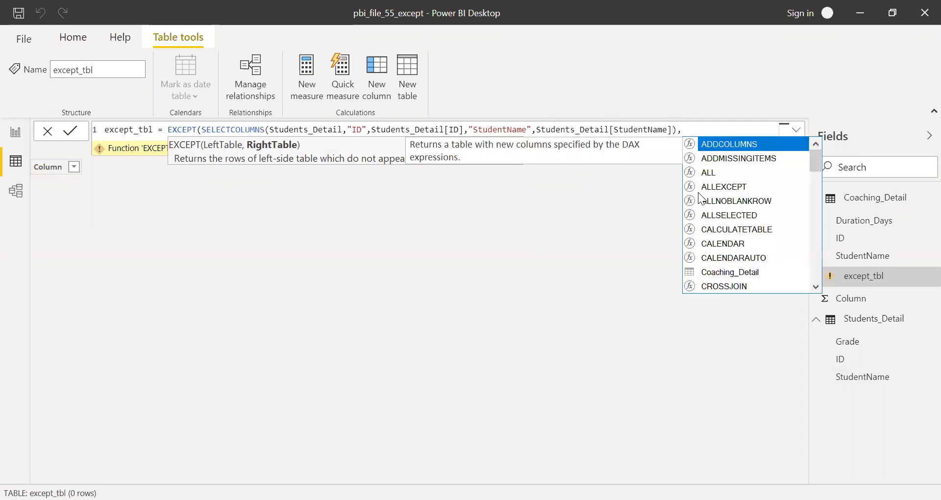
text(sele)
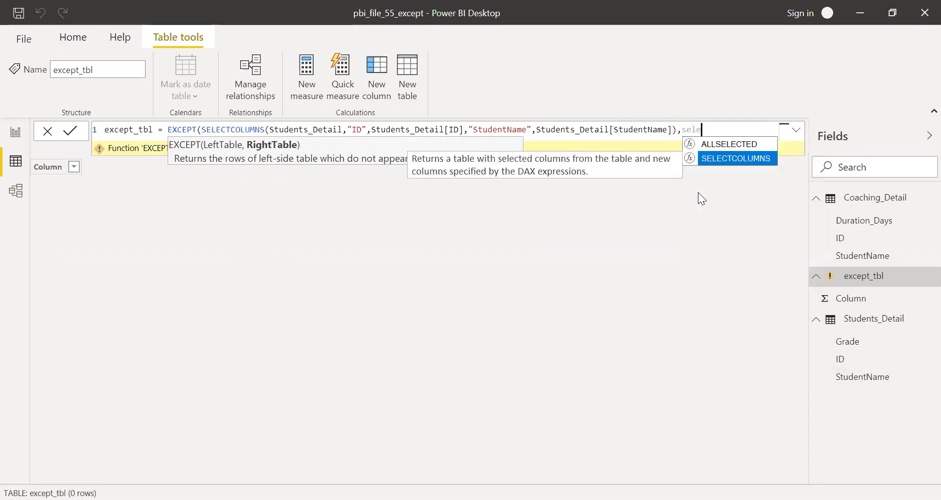
Add SELECTCOLUMNS(Coaching_Detail, "ID", "StudentName") as the second argument and commit, leaving 5 students.
key(Tab)
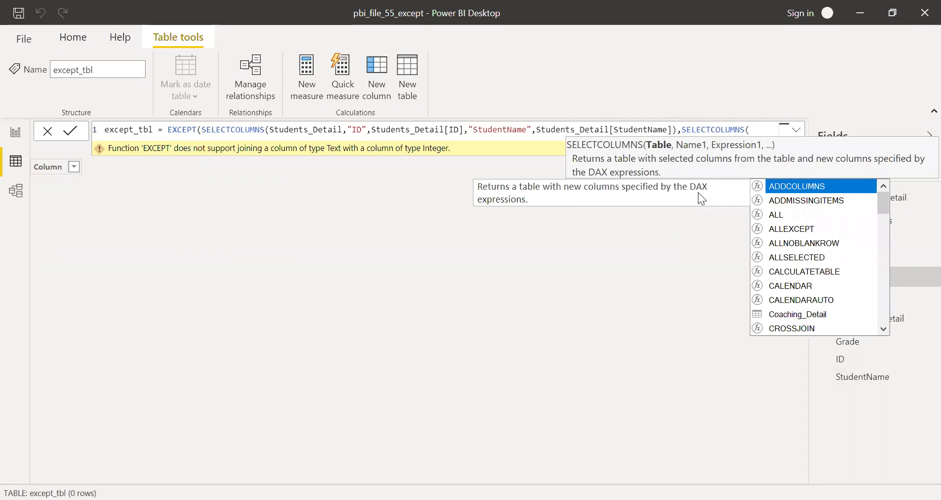
text(co)
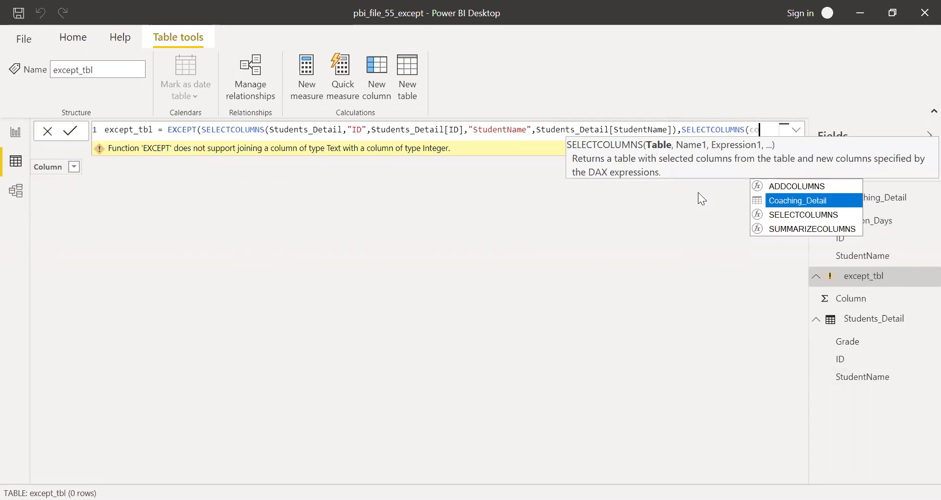
key(Tab)
text(,)
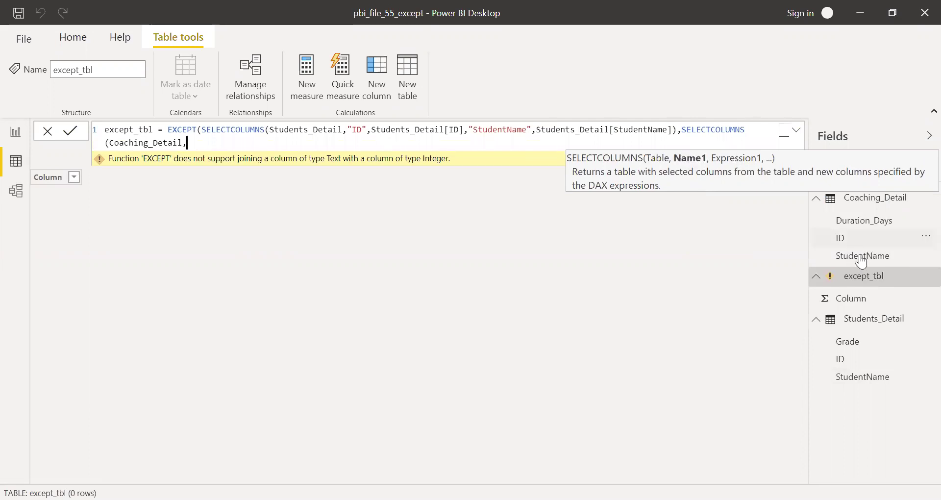
text("ID",)
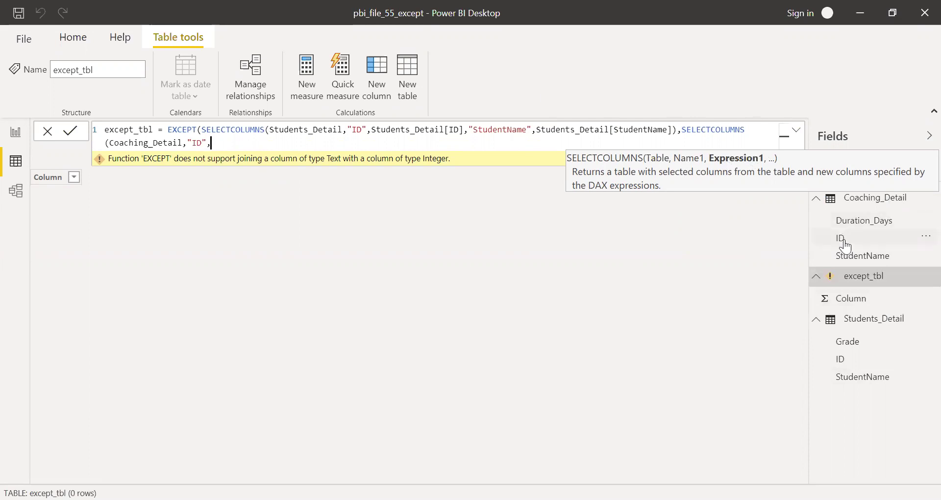
text(id)
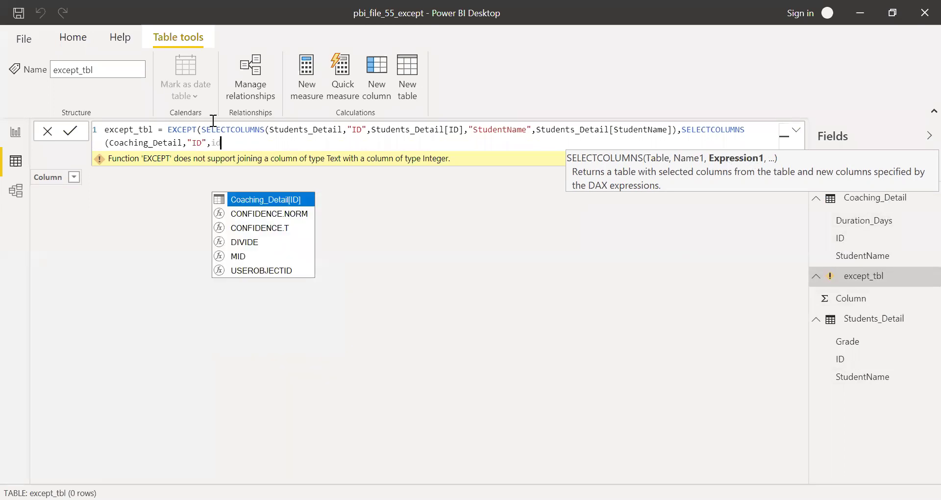
click(260, 199)
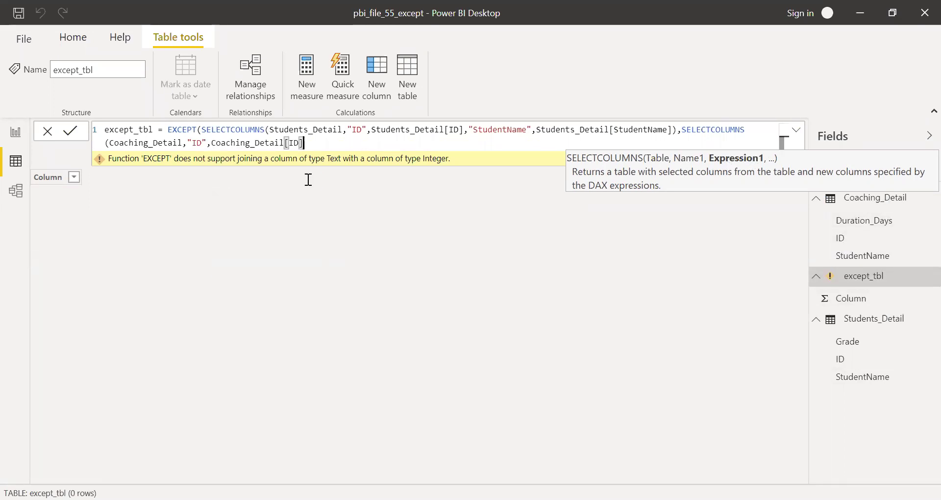
text(,)
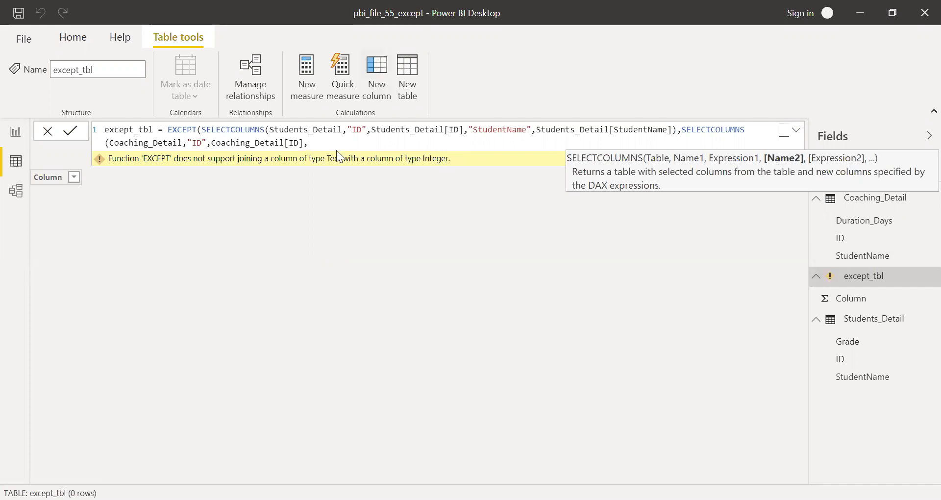
text("StudentName",)
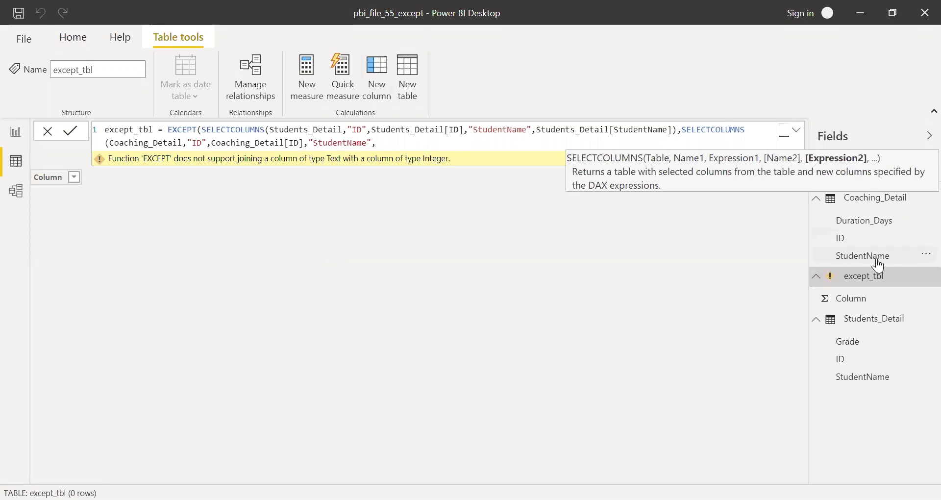
text(Coaching_Detail[StudentName])
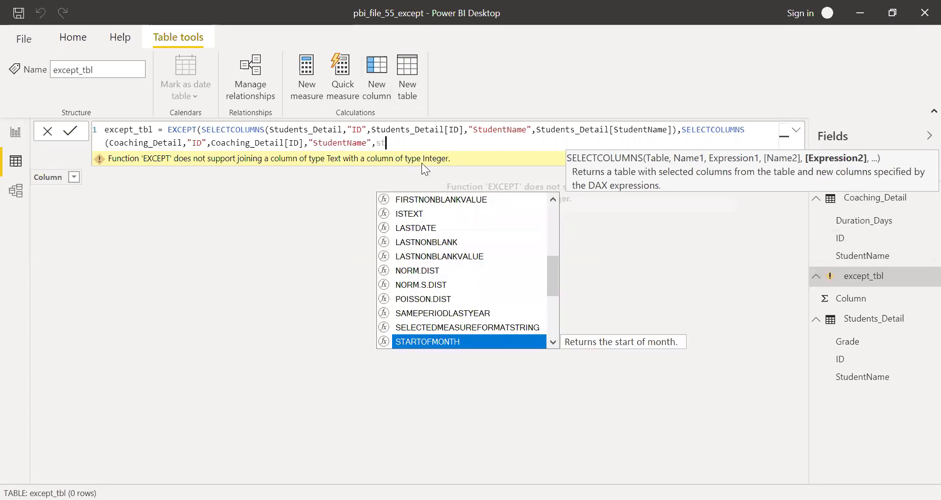
key(Tab)
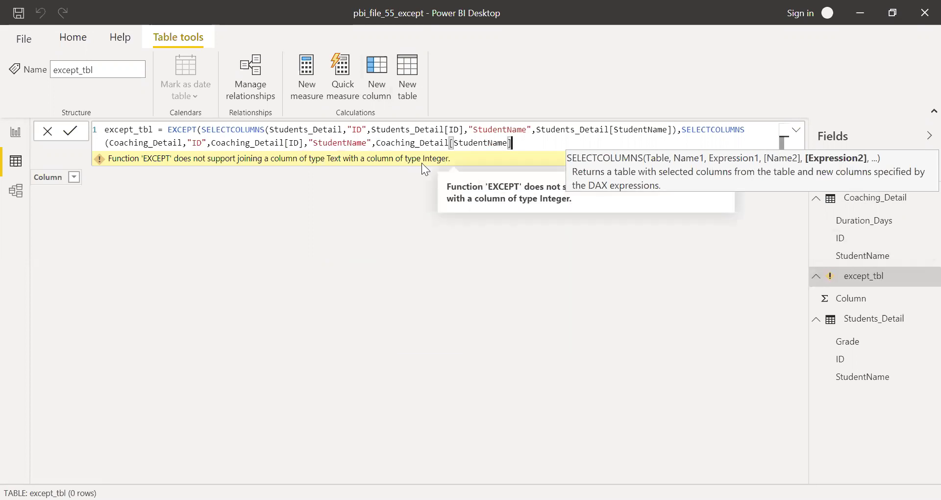
text()))
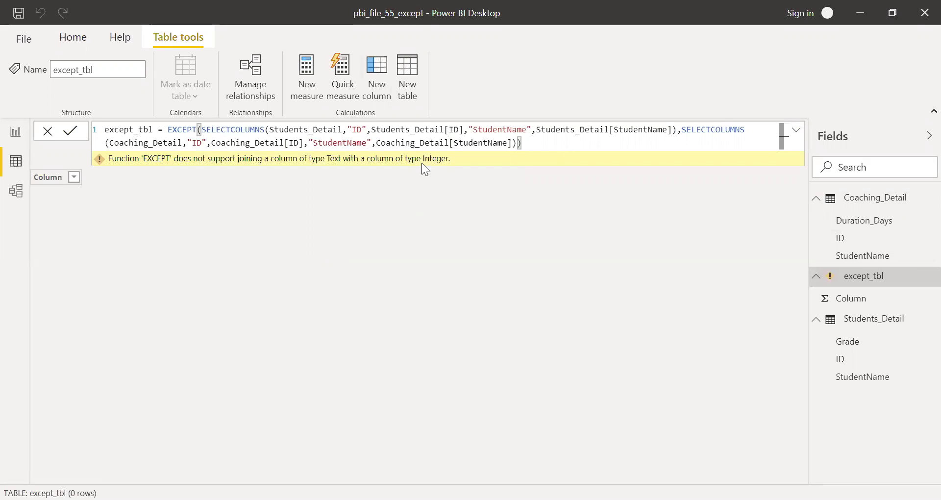
key(Return)
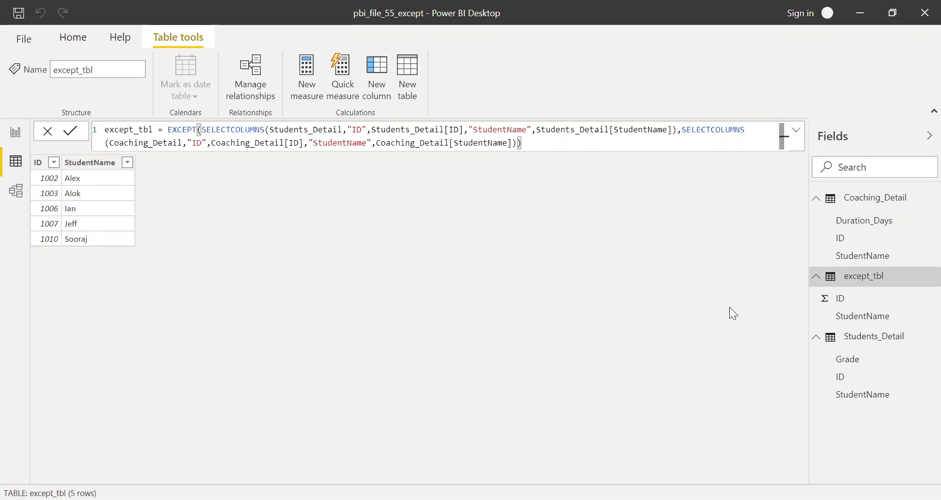
mouse_move(865, 202)
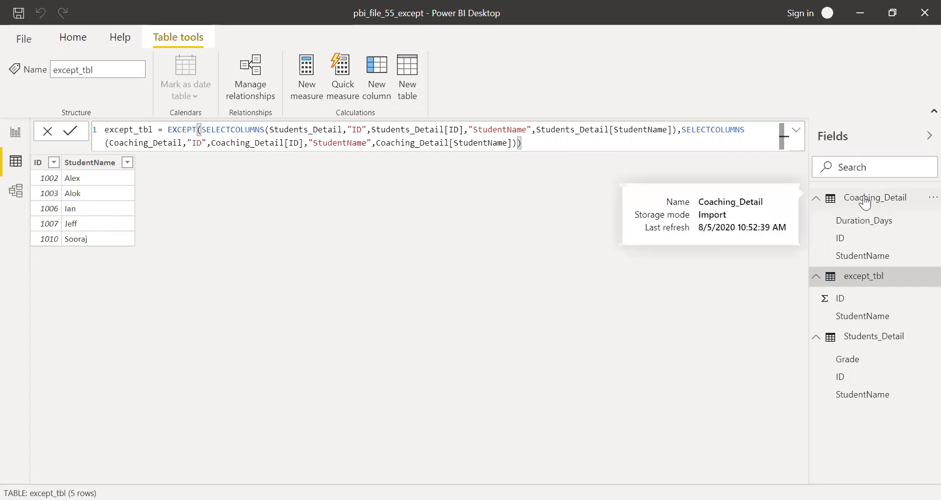
click(866, 201)
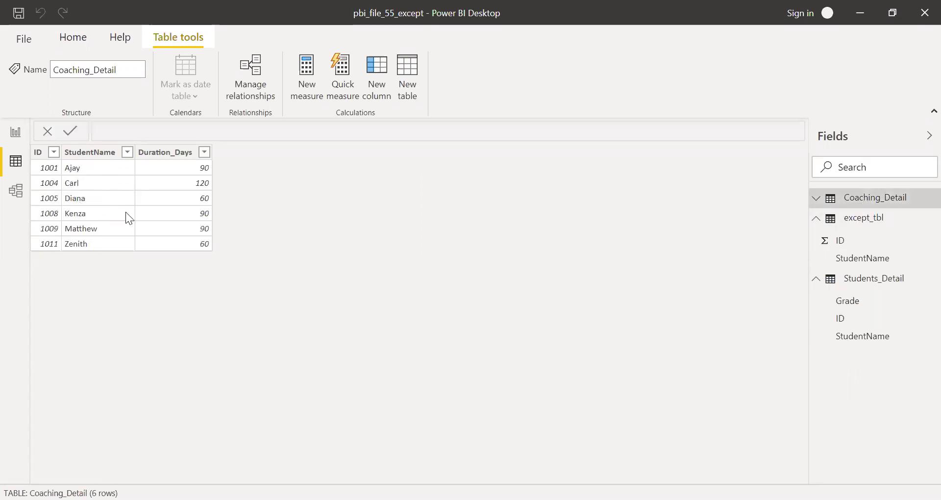
click(865, 222)
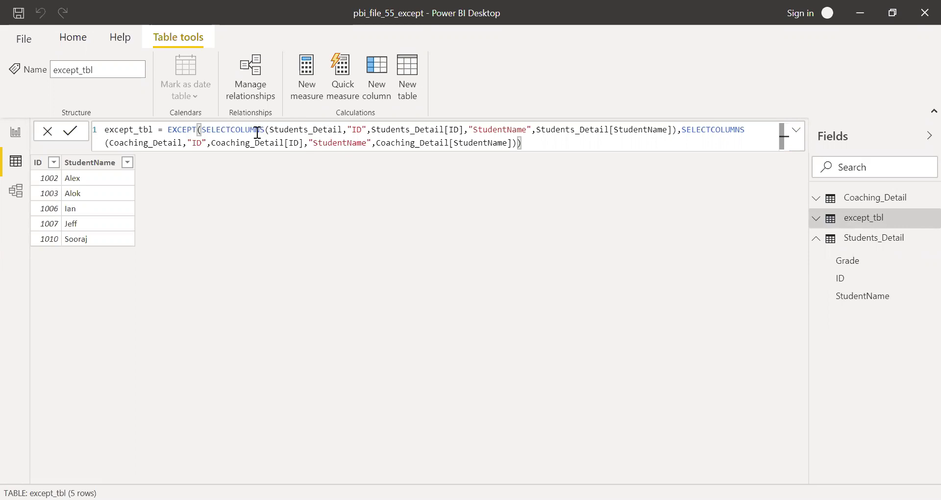
drag(269, 130, 202, 129)
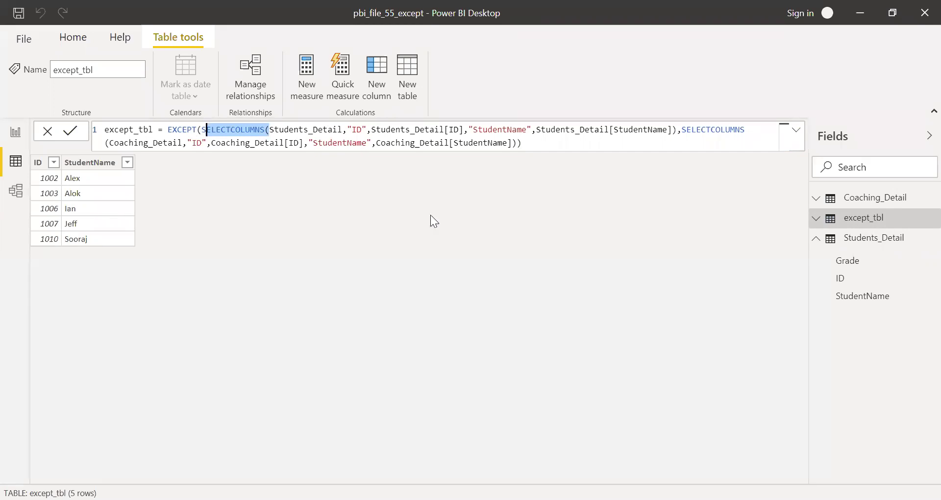
click(575, 145)
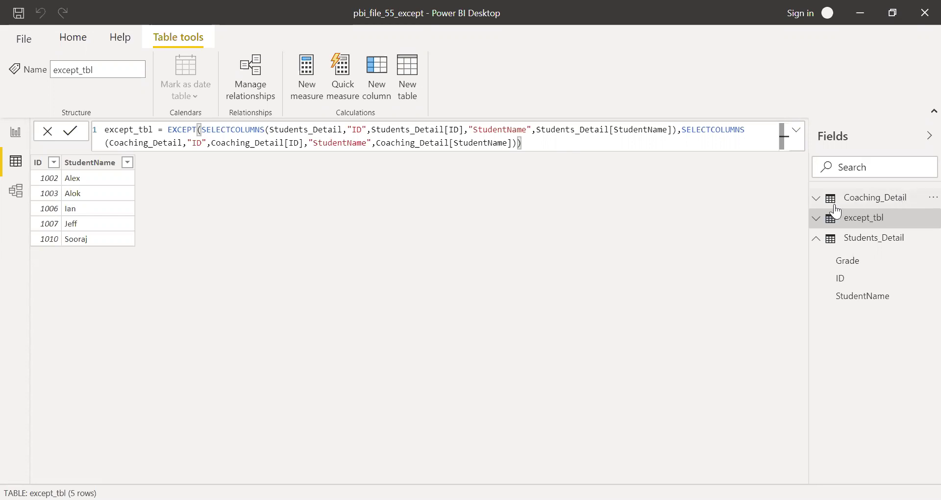
click(816, 202)
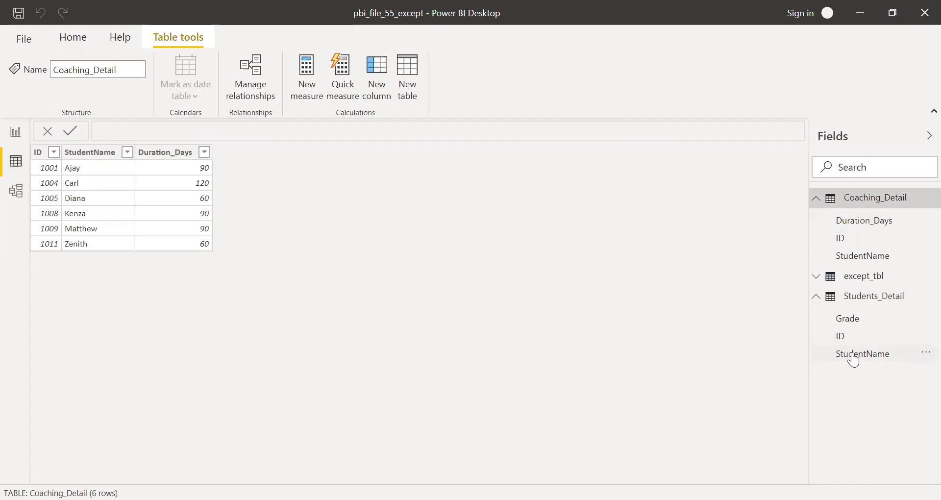
click(857, 277)
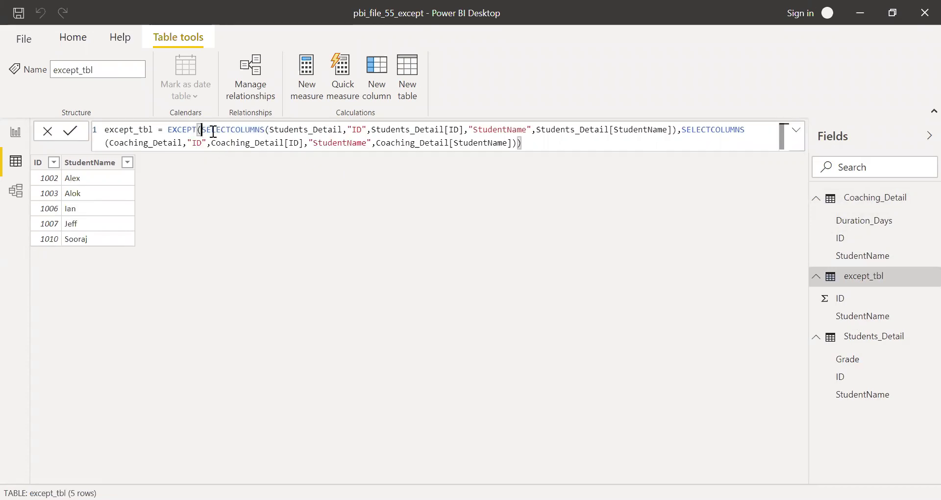
drag(202, 132, 275, 132)
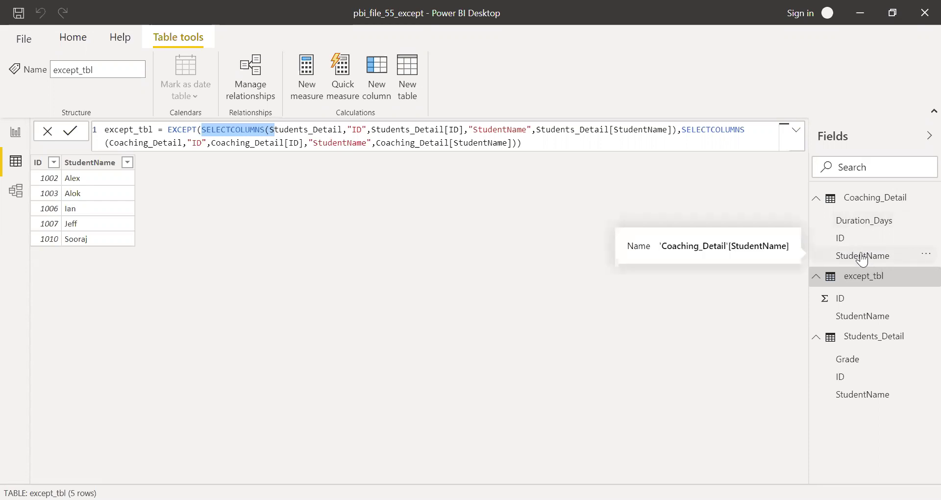
click(549, 143)
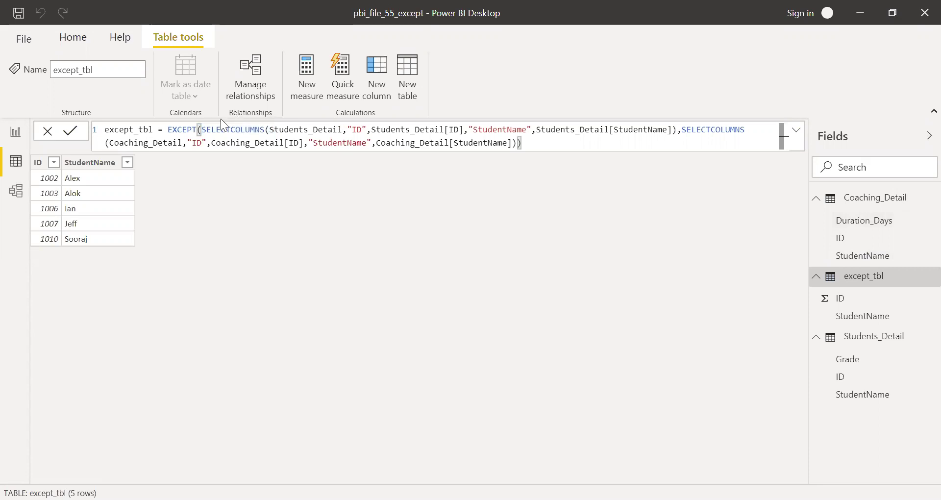